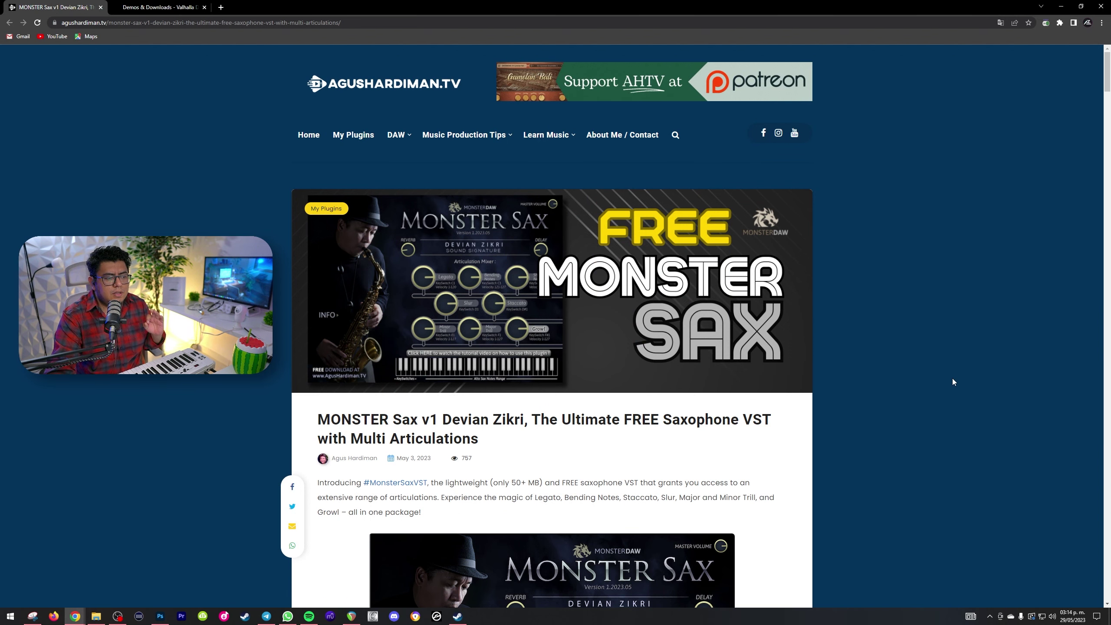
- Read through the Monster Sax download links and installation steps, then bring up the VstPlugins folder window
scroll(882, 399, "down", 10)
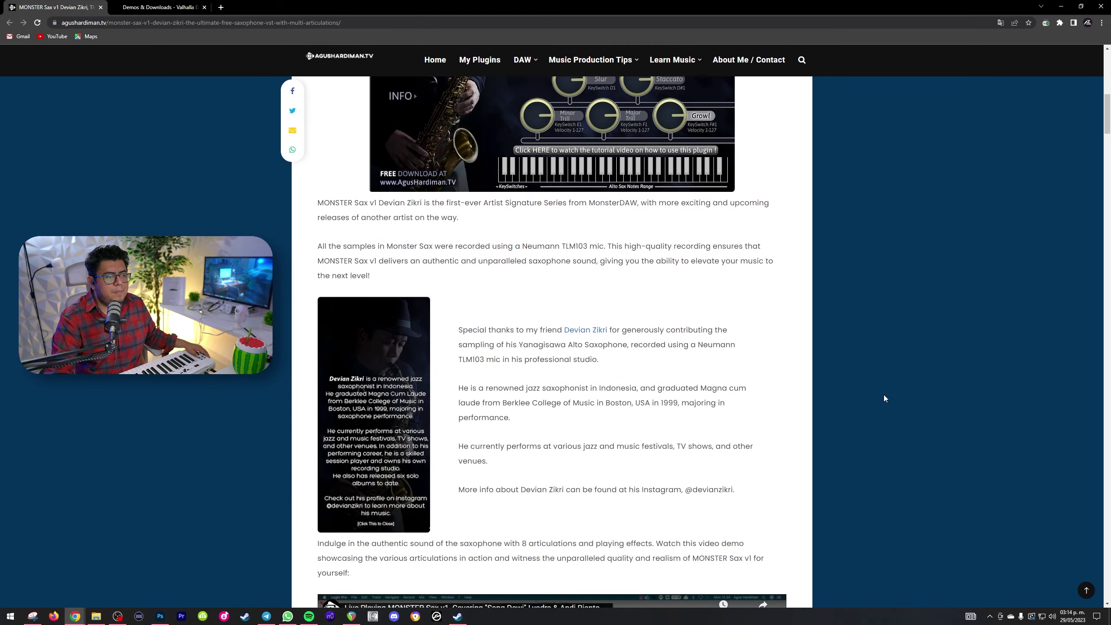
scroll(884, 395, "down", 20)
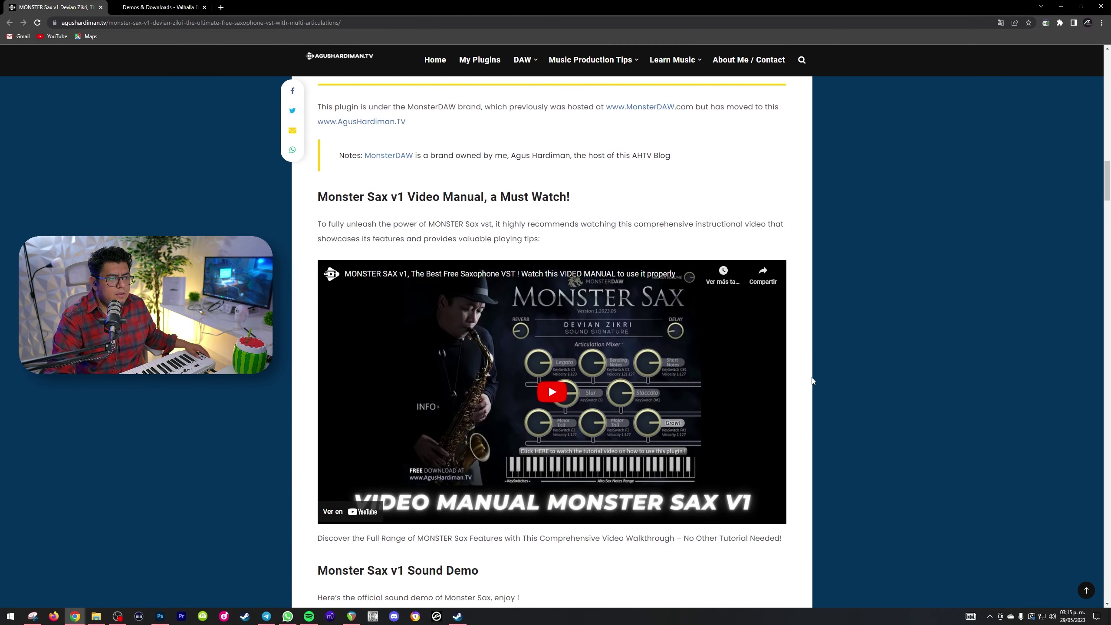
scroll(811, 380, "down", 20)
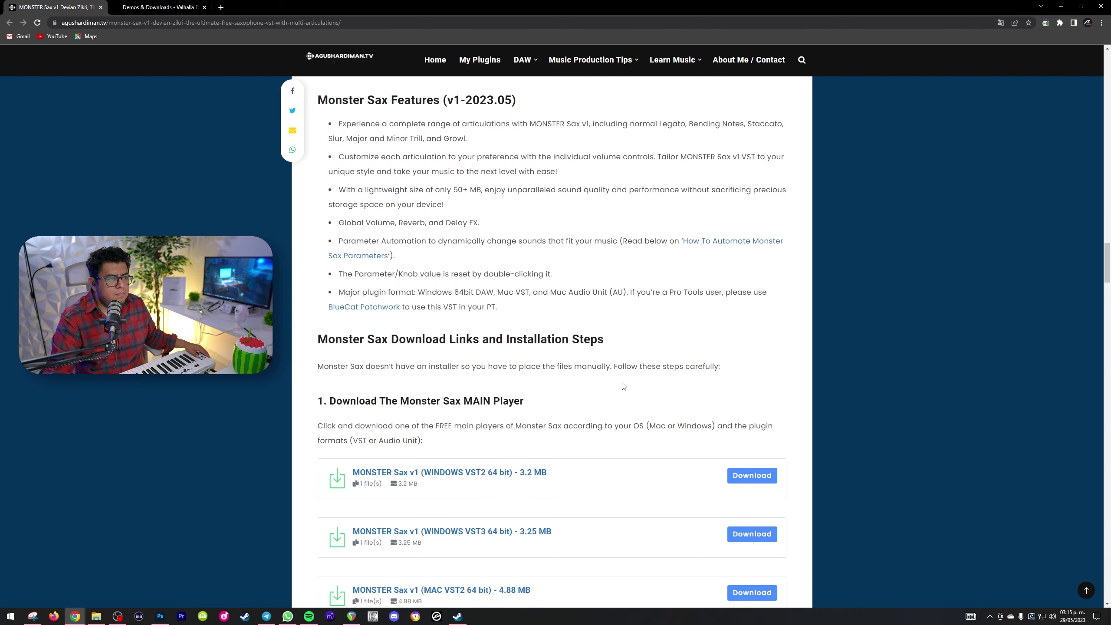
scroll(623, 386, "down", 1)
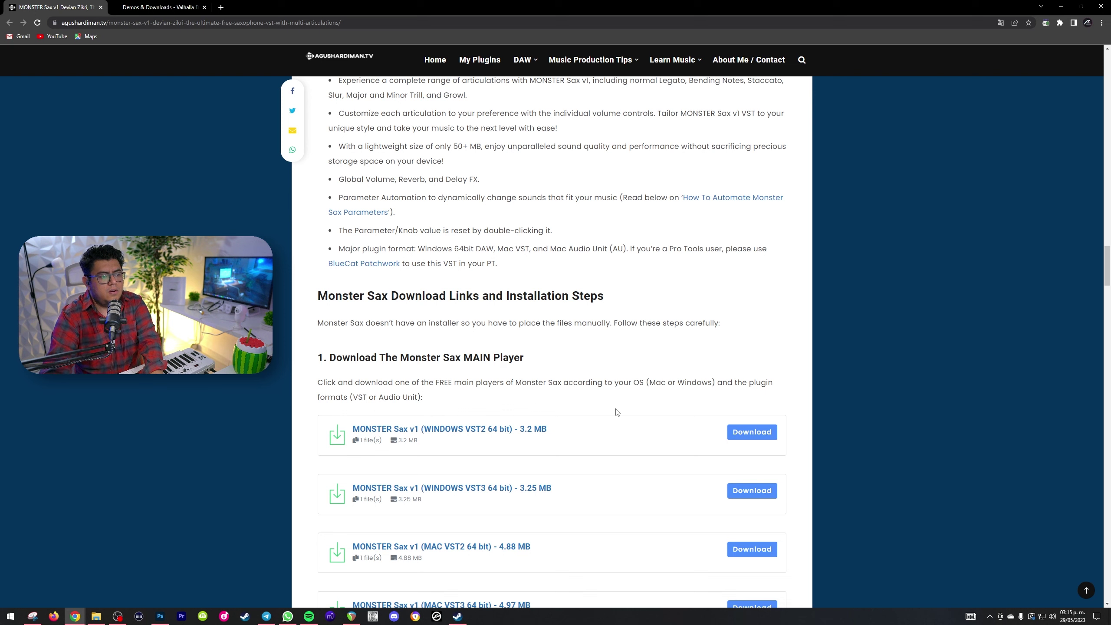
scroll(618, 419, "down", 2)
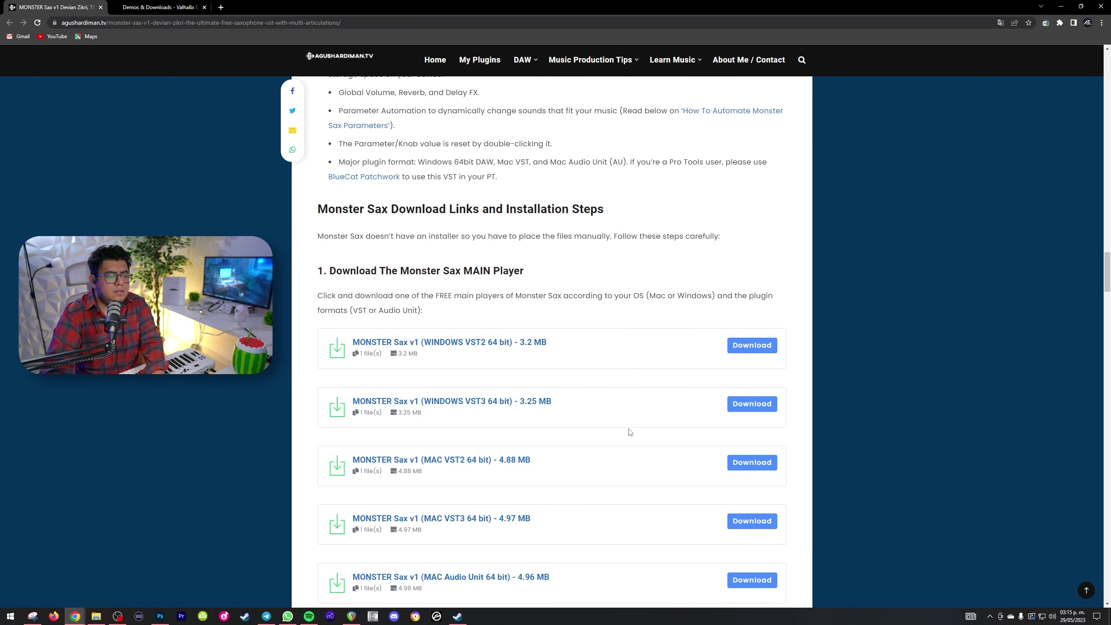
scroll(630, 433, "down", 6)
scroll(716, 437, "up", 3)
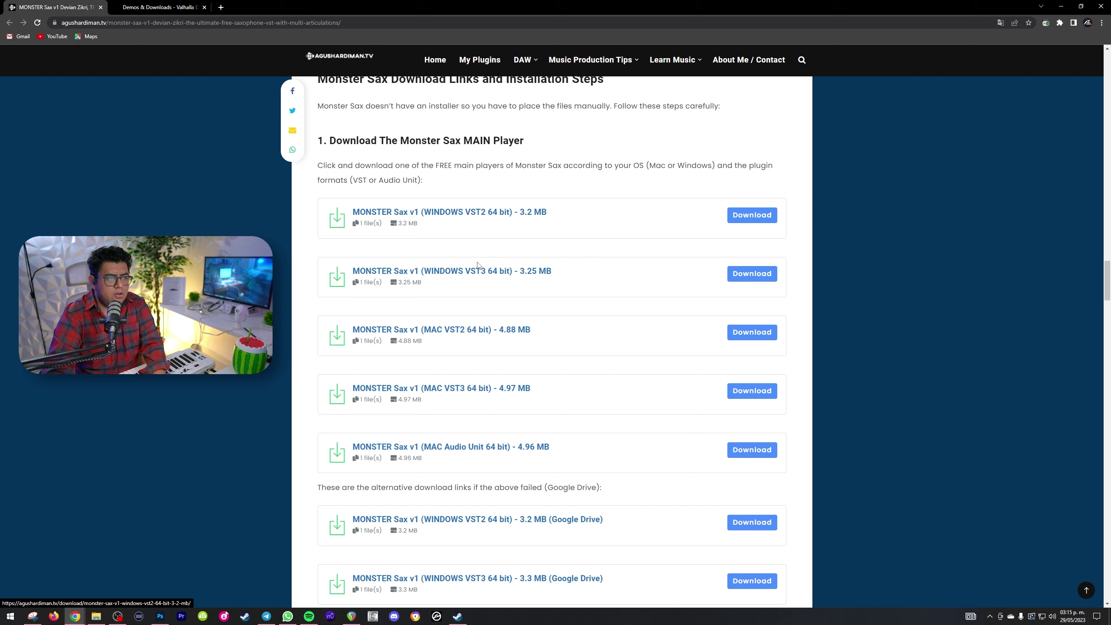
scroll(609, 363, "down", 6)
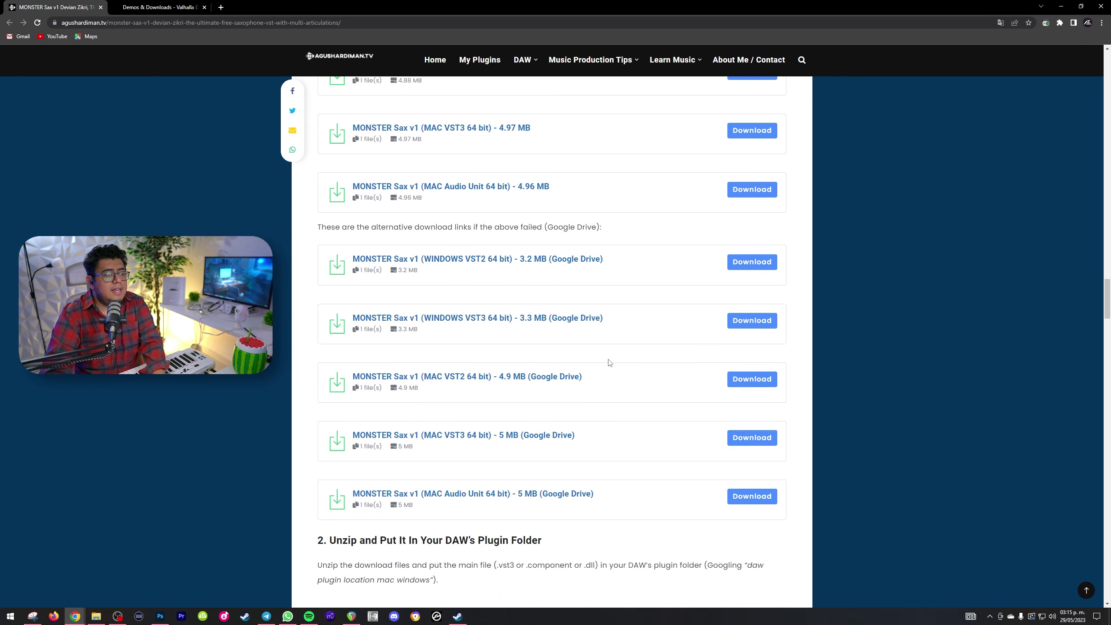
scroll(609, 363, "down", 9)
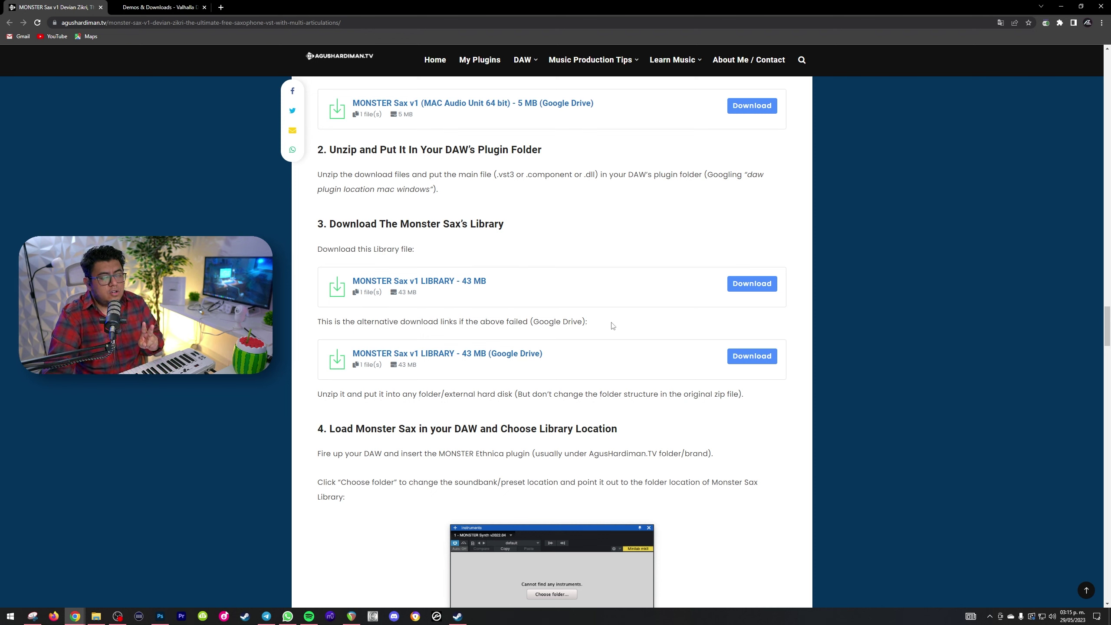
key("alt+Tab")
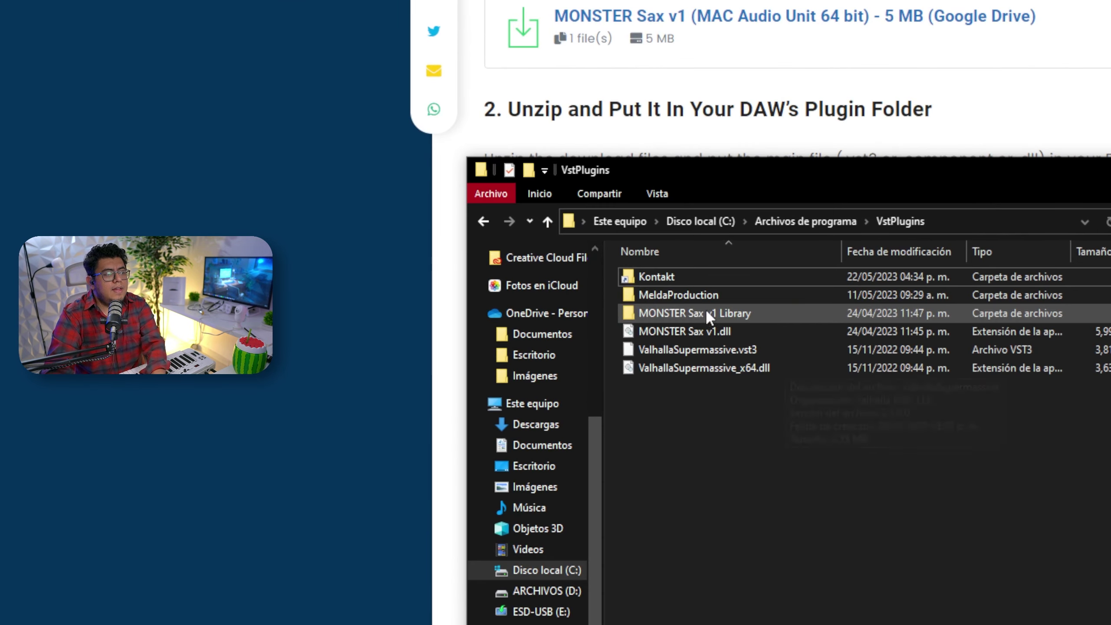
- Check MONSTER Sax v1.dll and look inside the MONSTER Sax v1 Library folder in VstPlugins
left_click(440, 261)
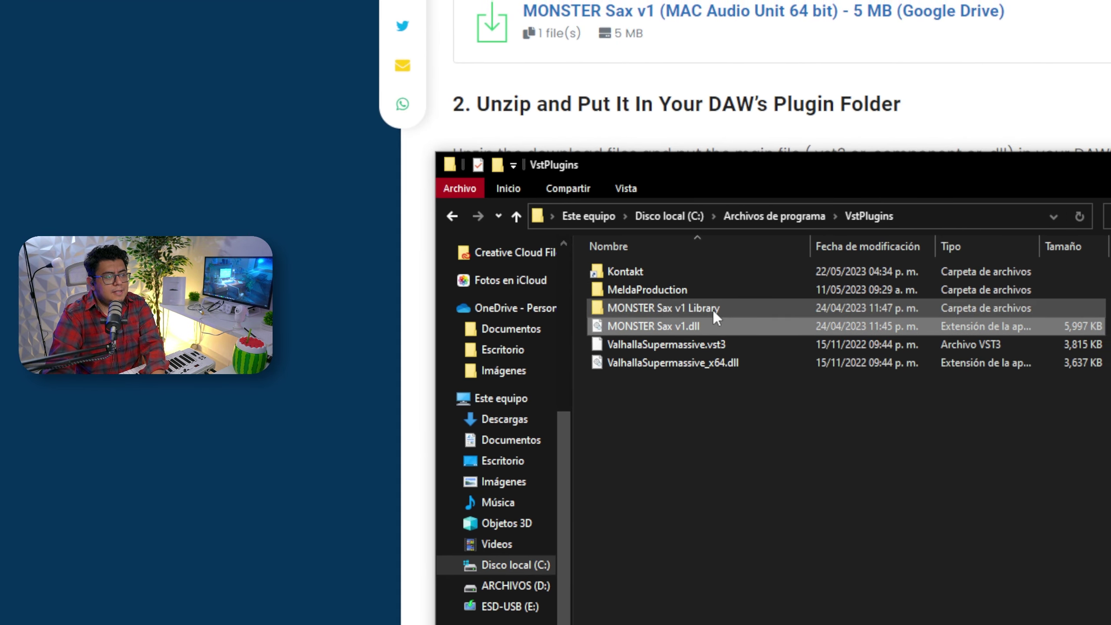
double_click(726, 298)
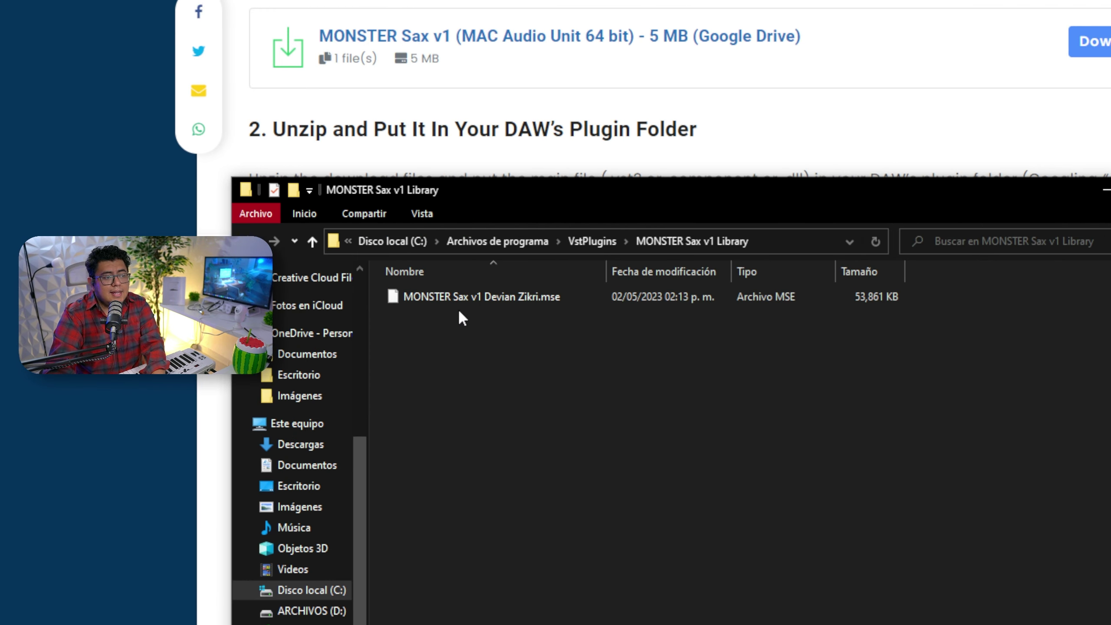
left_click(386, 307)
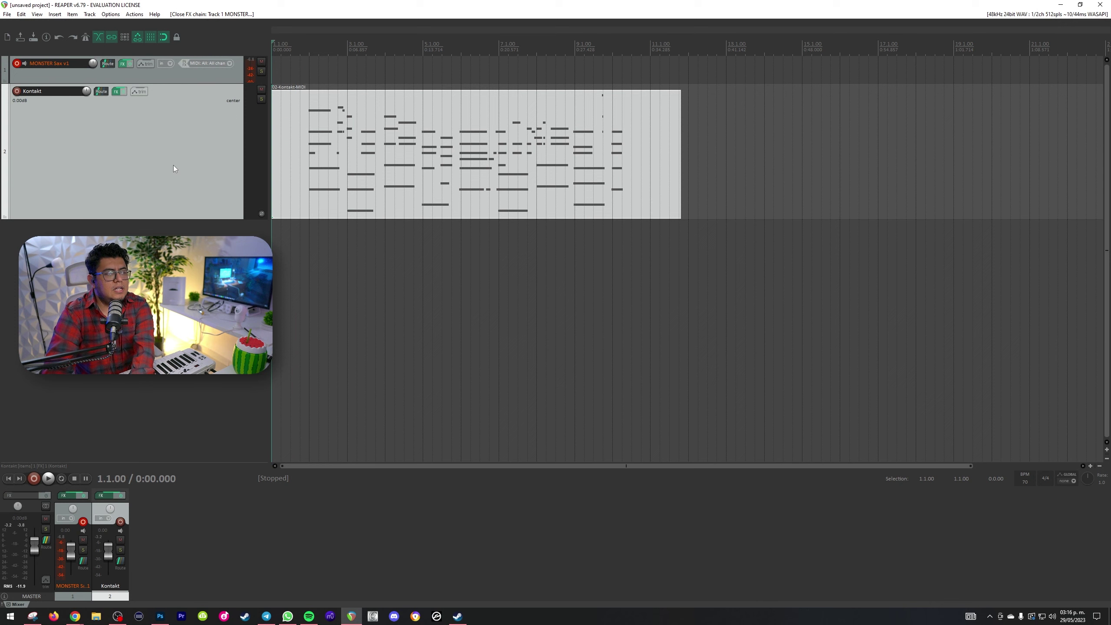
- Delete the Kontakt and MONSTER Sax v1 tracks in REAPER, confirming each removal
key("Delete")
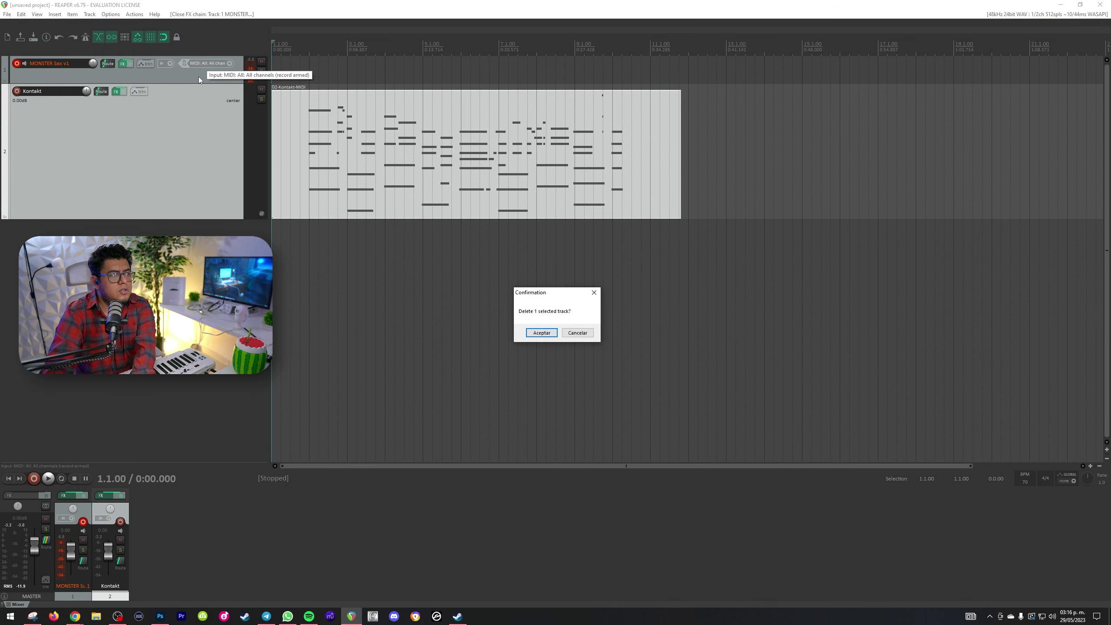
key("Return")
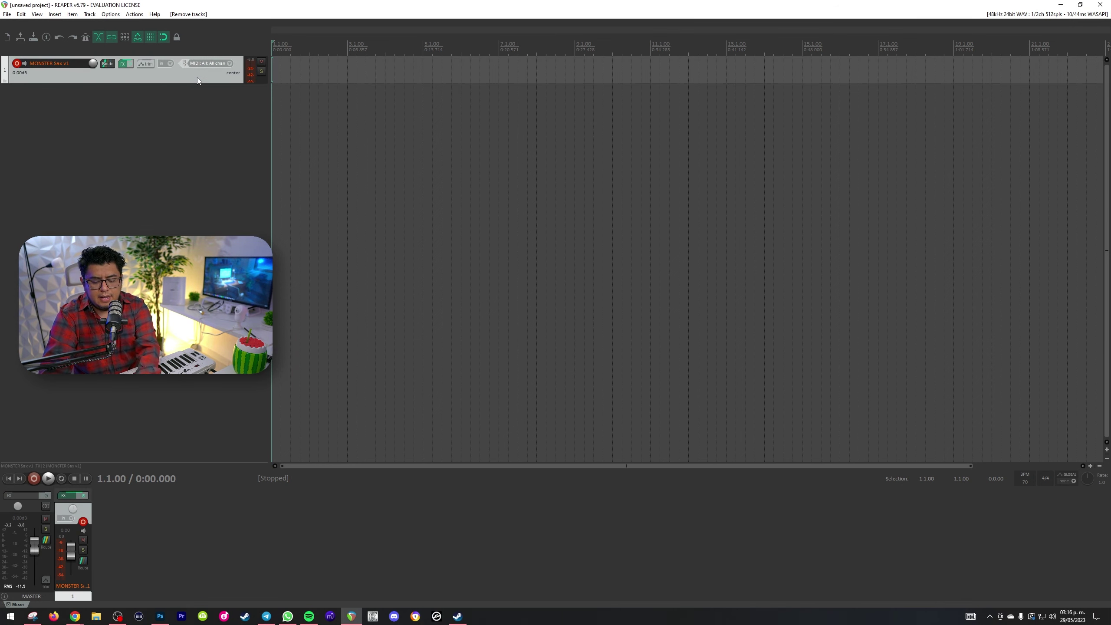
key("Delete")
key("Return")
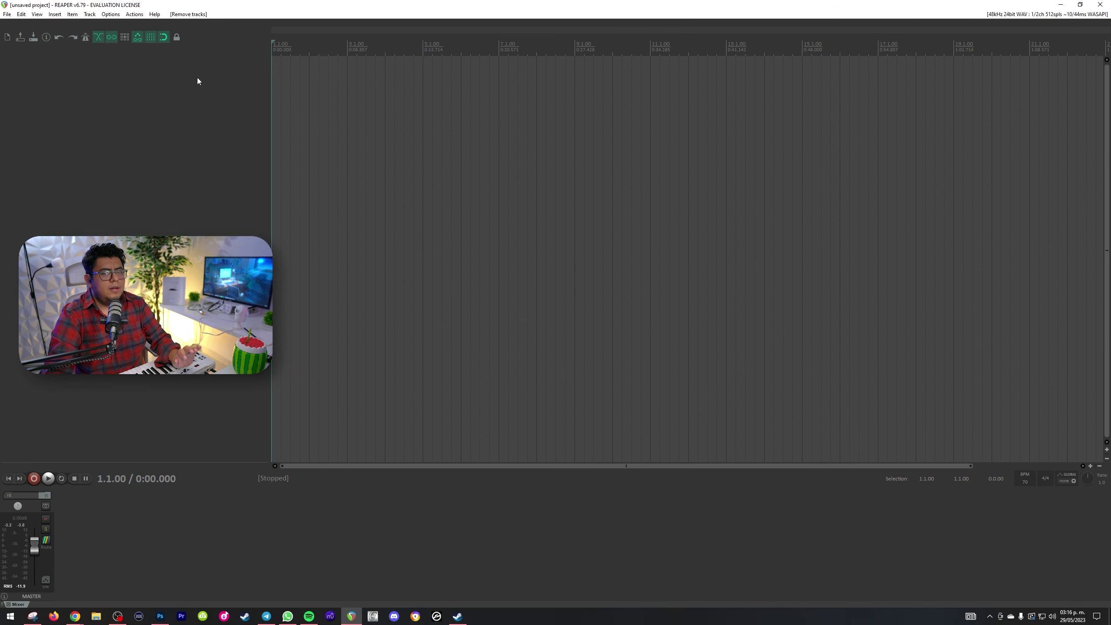
- Insert a new track with VSTi MONSTER Sax v1, declining the extra output tracks
right_click(85, 110)
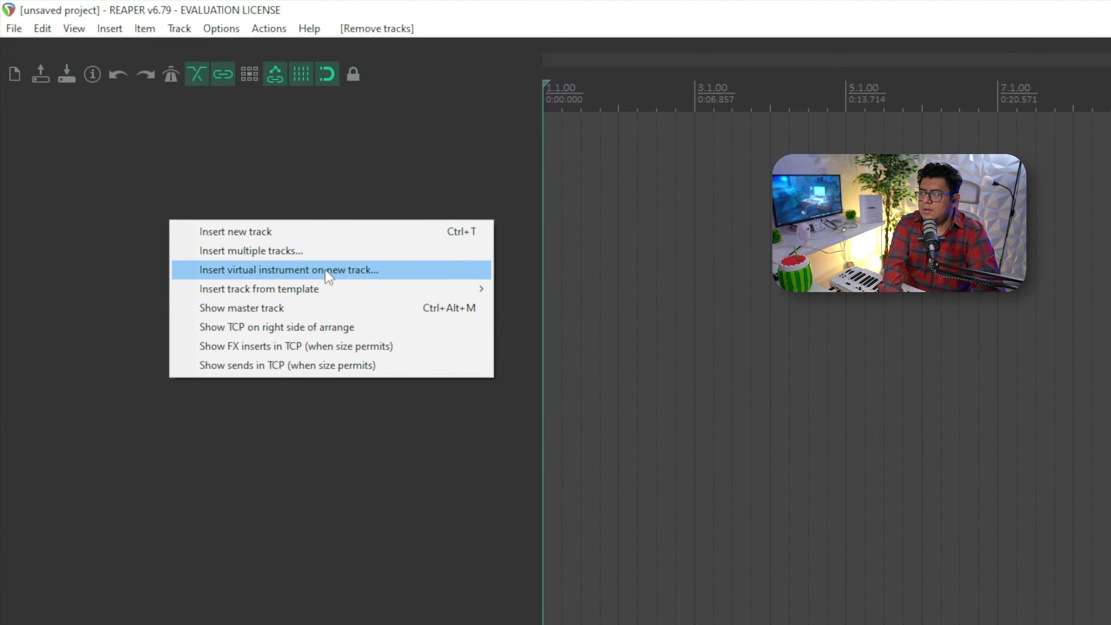
left_click(164, 135)
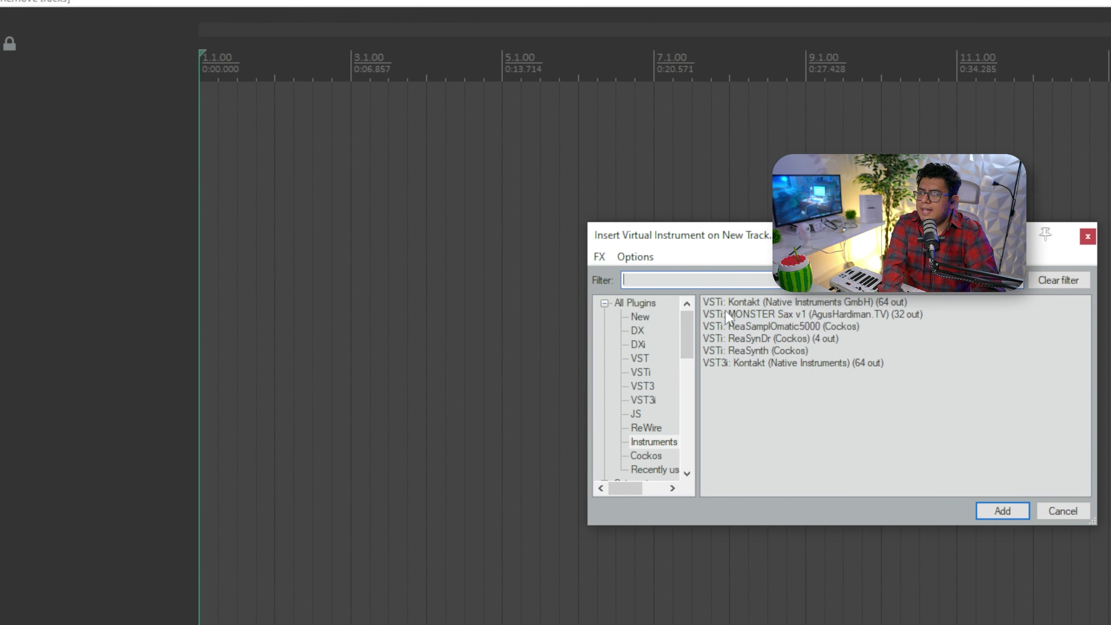
double_click(789, 316)
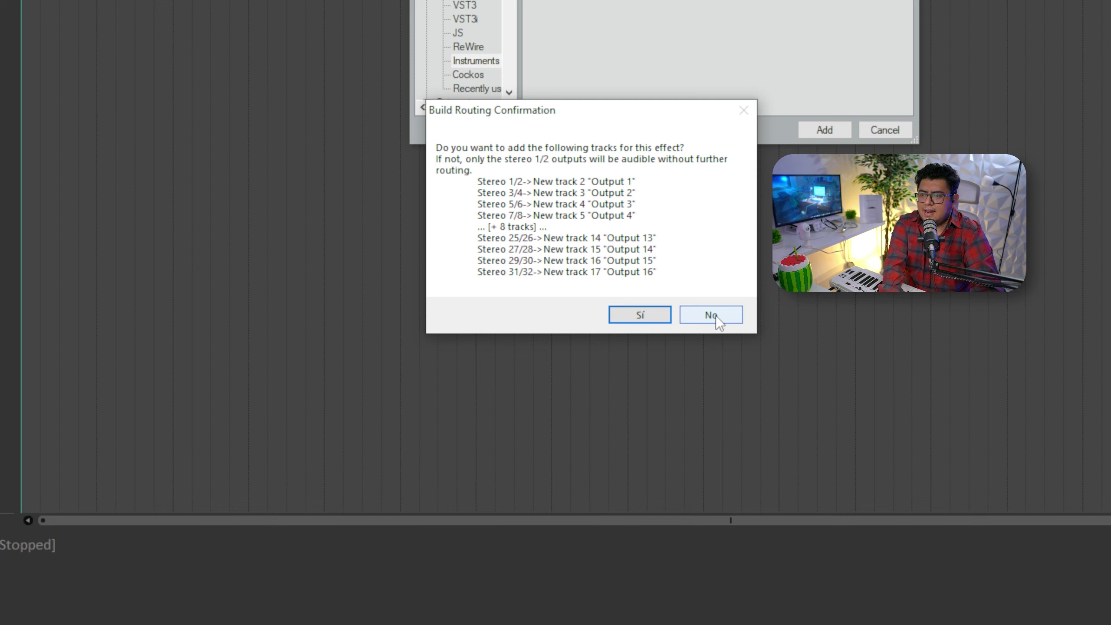
left_click(717, 318)
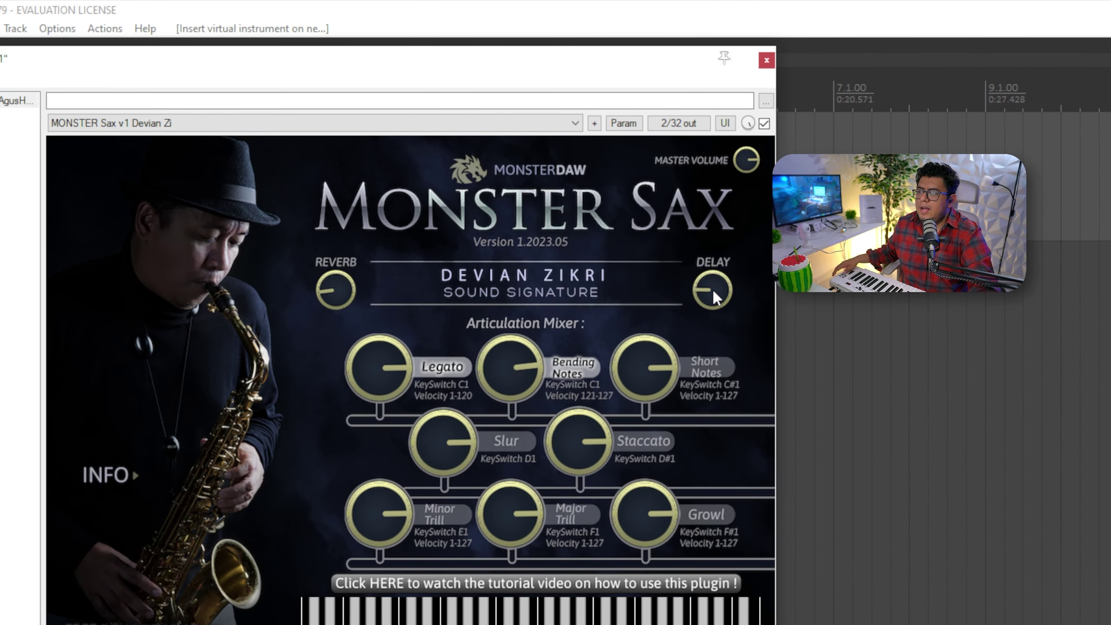
- Turn down the Monster Sax delay amount
left_click_drag(711, 288, 710, 312)
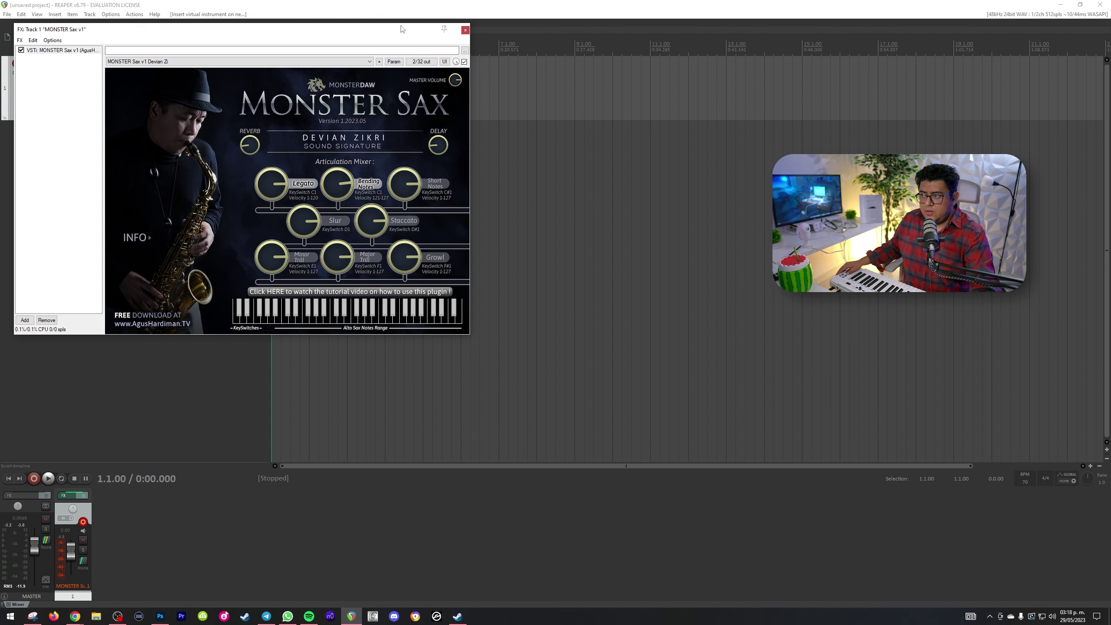
- Close the Monster Sax window and add a Kontakt track to the project
left_click(464, 31)
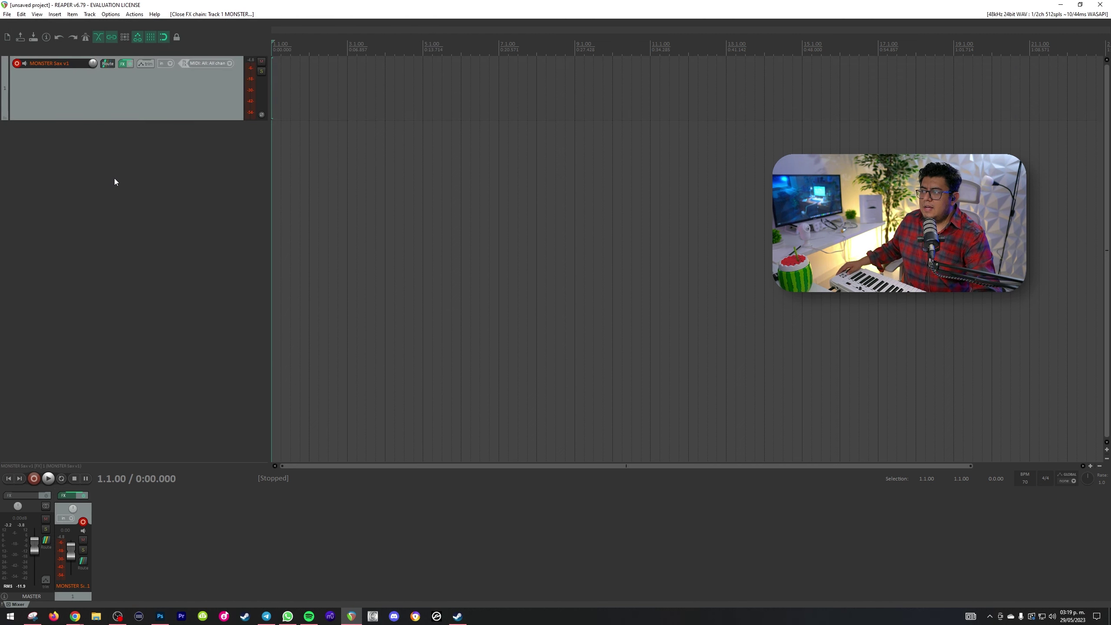
right_click(115, 178)
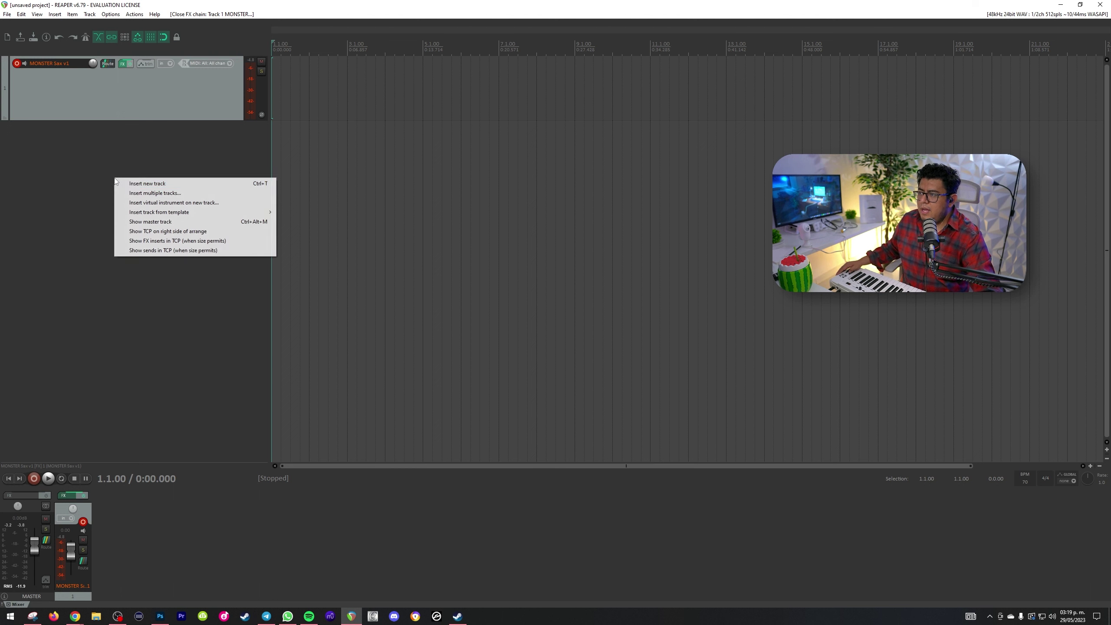
left_click(149, 205)
- Disarm recording on the Kontakt track and reopen the MONSTER Sax v1 track's FX chain
left_click(308, 49)
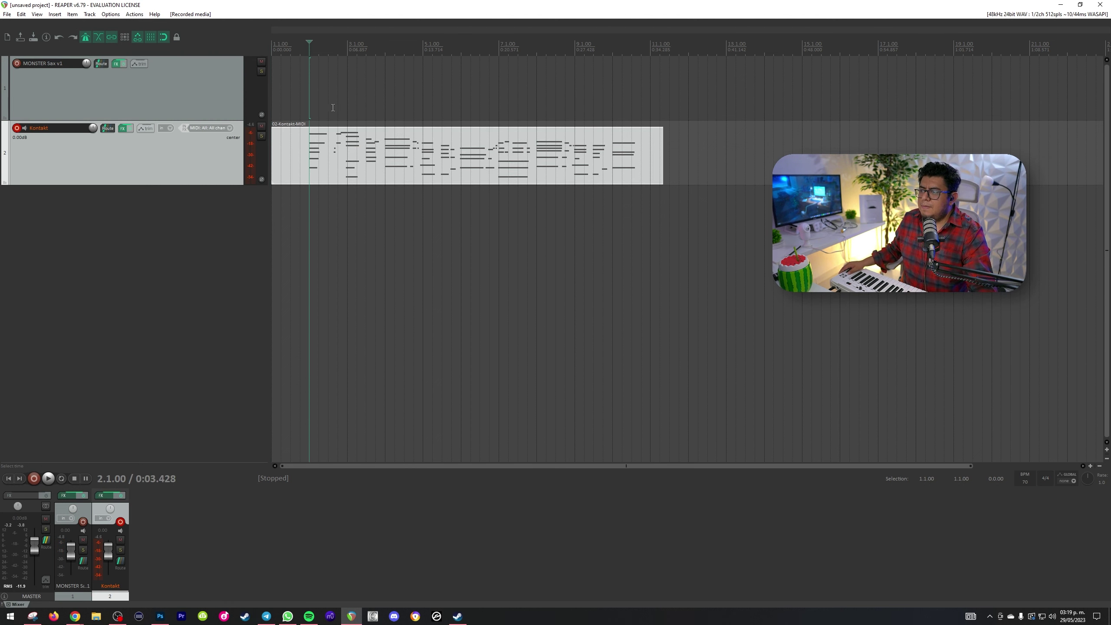
left_click(49, 98)
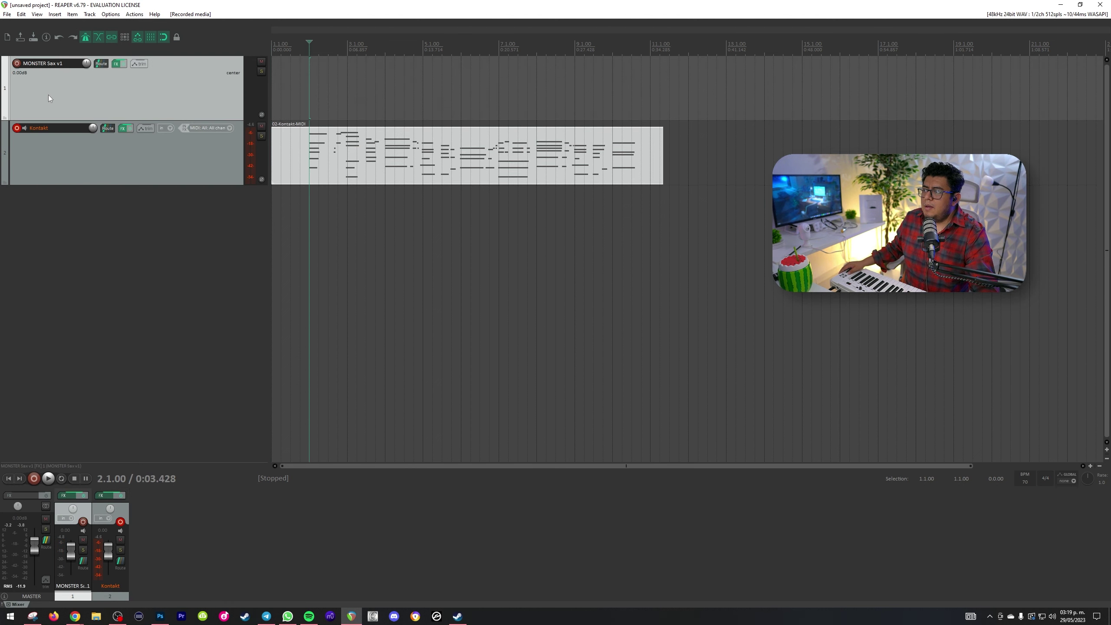
left_click(16, 128)
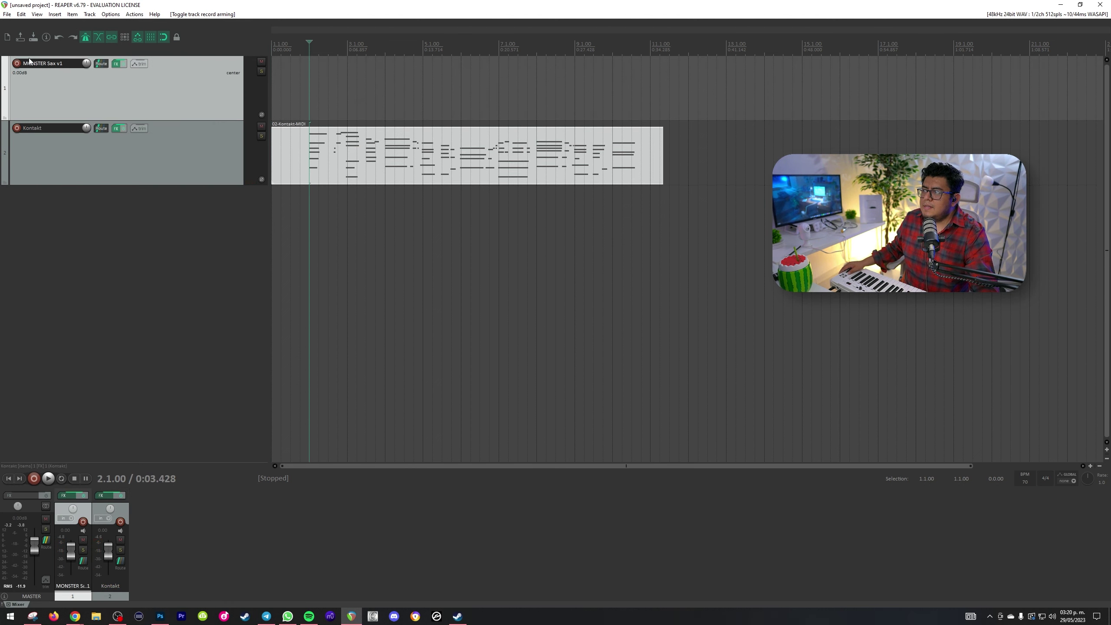
left_click(117, 64)
left_click(47, 181)
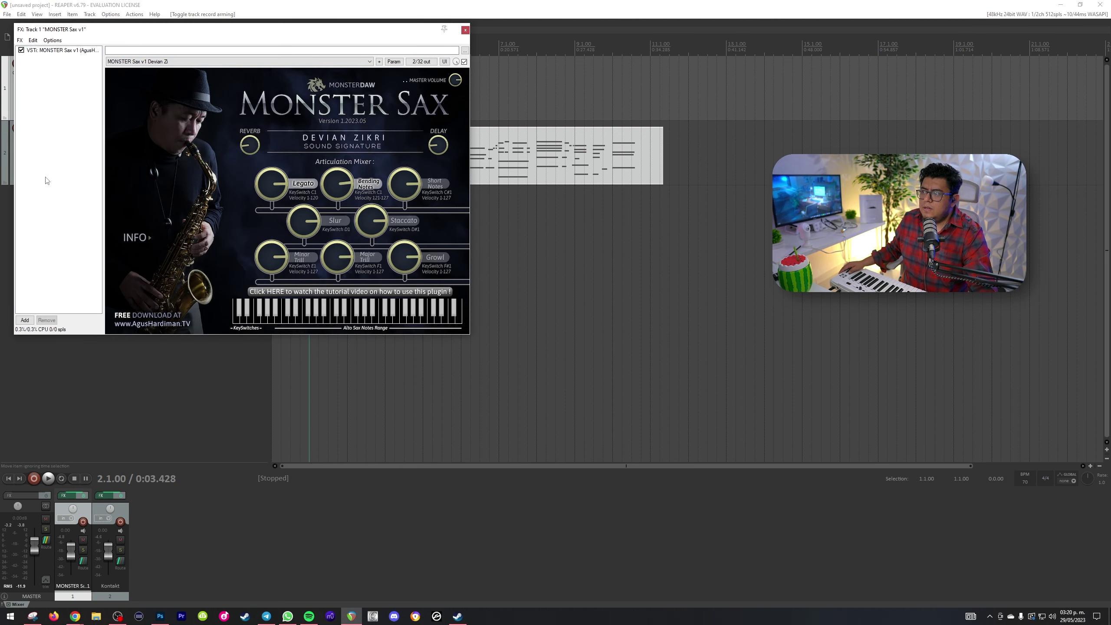
- Add VST3: ValhallaSupermassive, found by filtering All Plugins for 'va', after MONSTER Sax v1
left_click(25, 320)
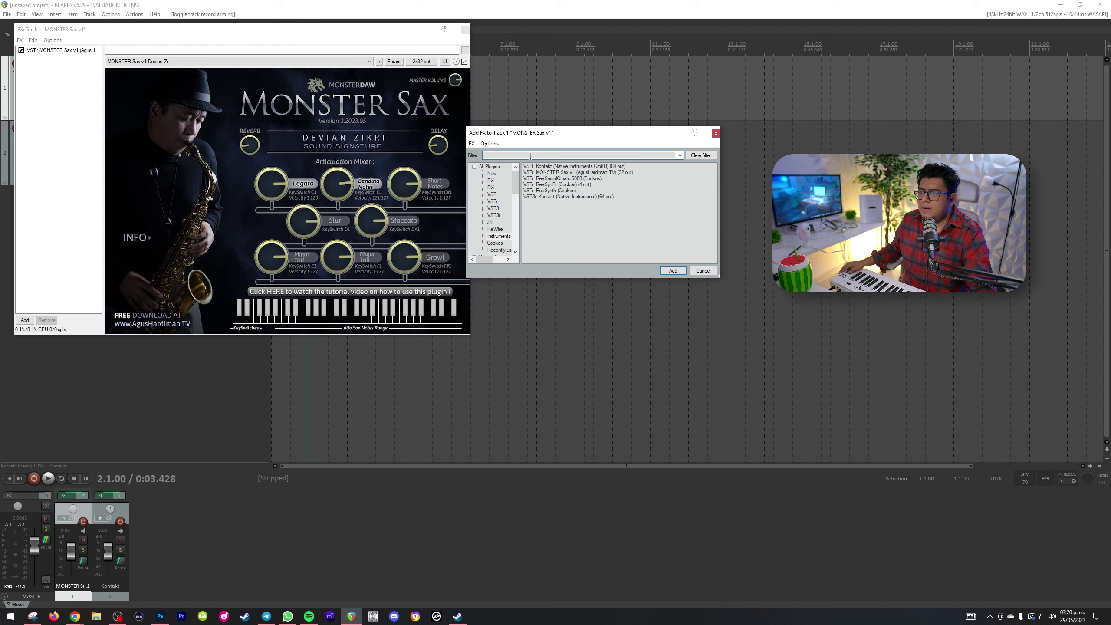
left_click(491, 167)
left_click(505, 156)
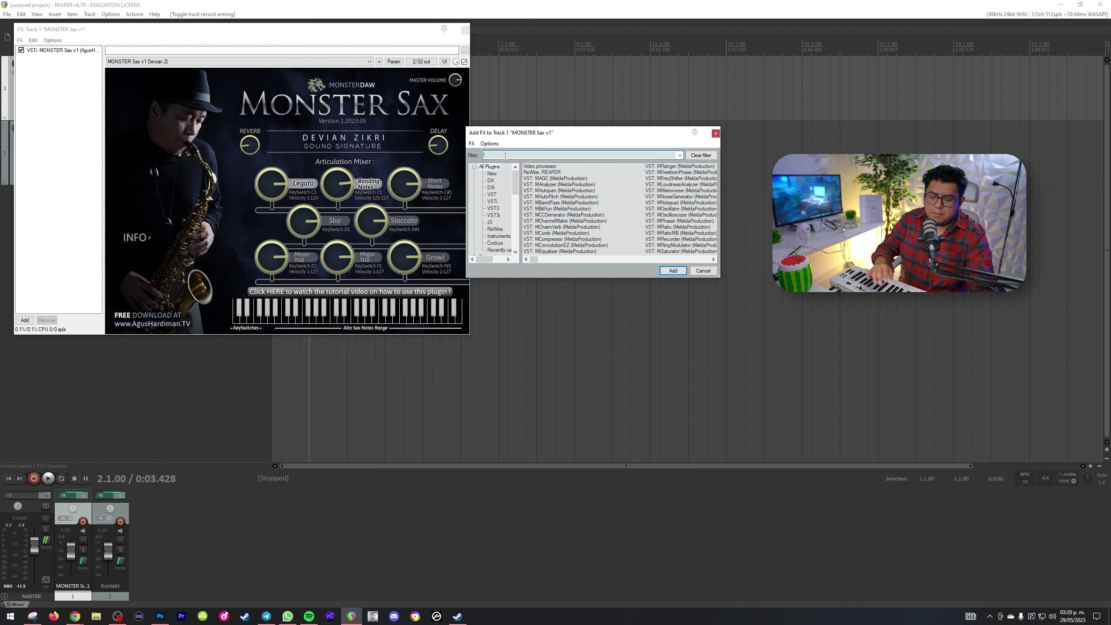
type("va")
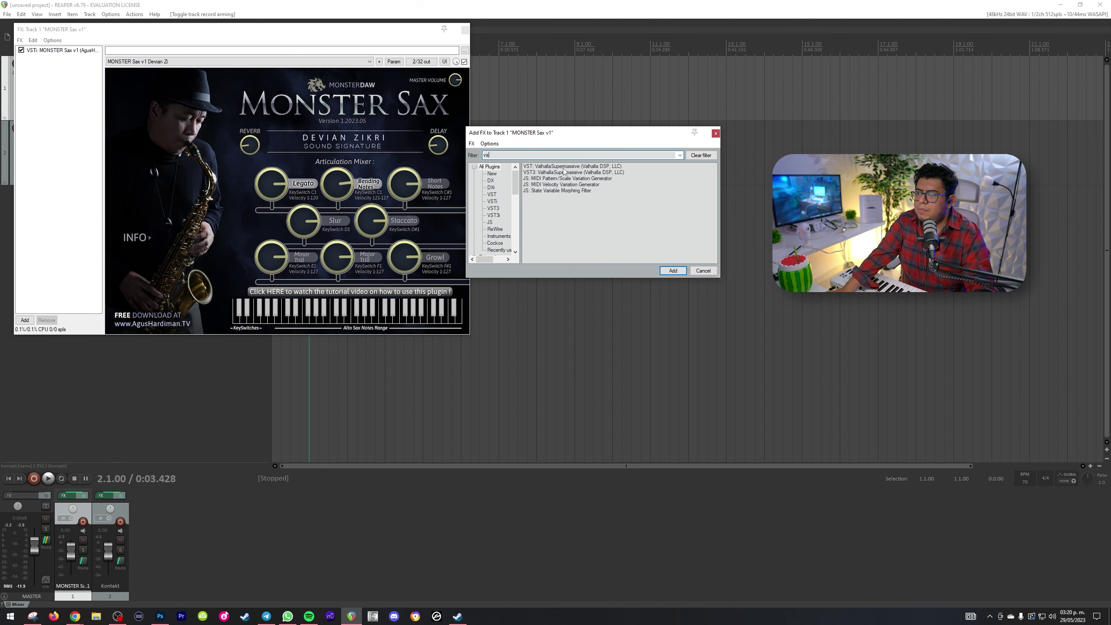
double_click(568, 173)
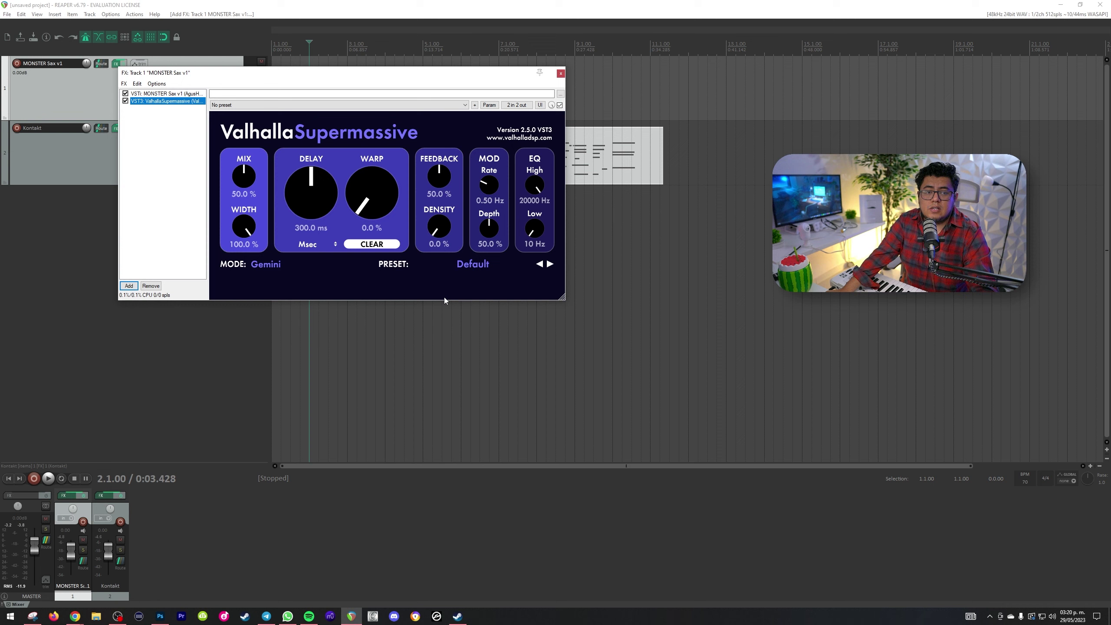
mouse_move(75, 617)
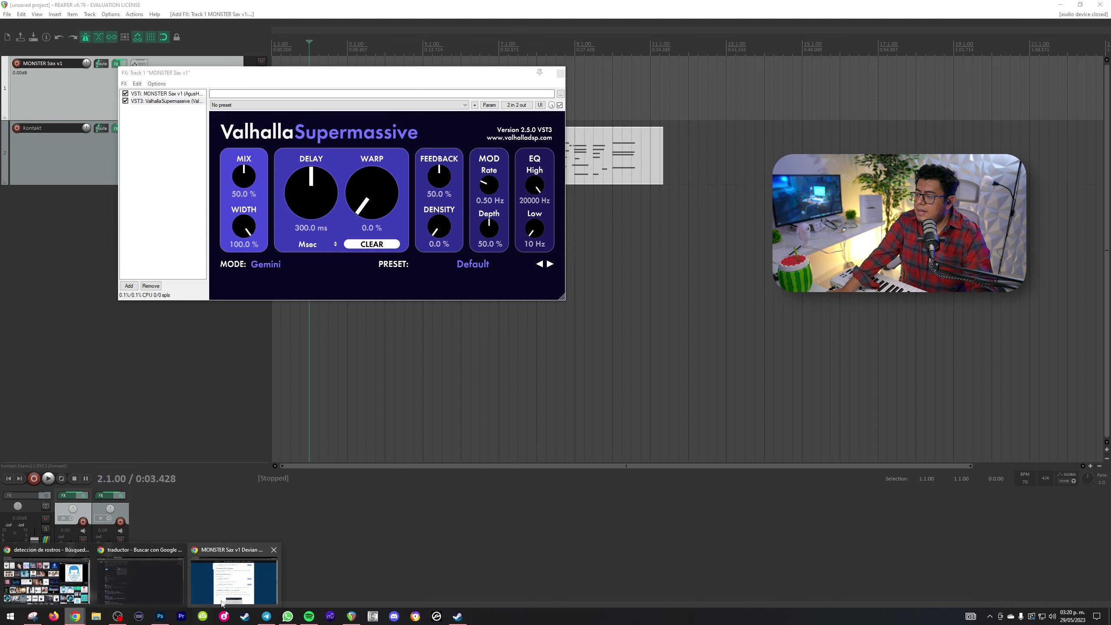
left_click(234, 577)
- Open the 'Demos & Downloads - Valhalla' tab in Chrome
left_click(112, 5)
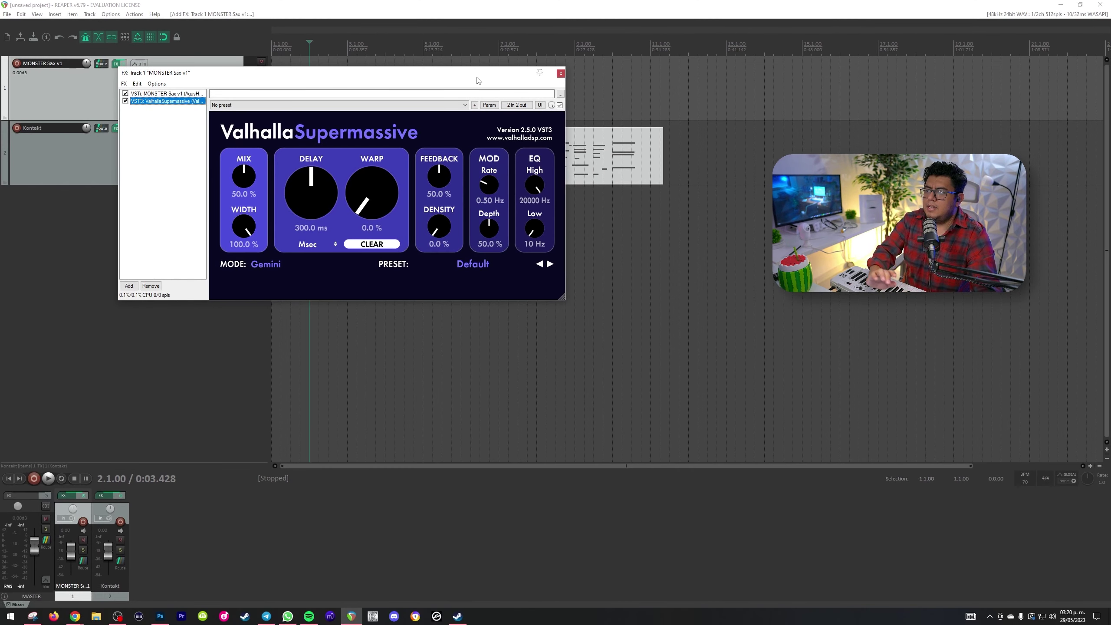
- Move the FX window aside and record-arm the MONSTER Sax v1 track
left_click_drag(473, 80, 584, 151)
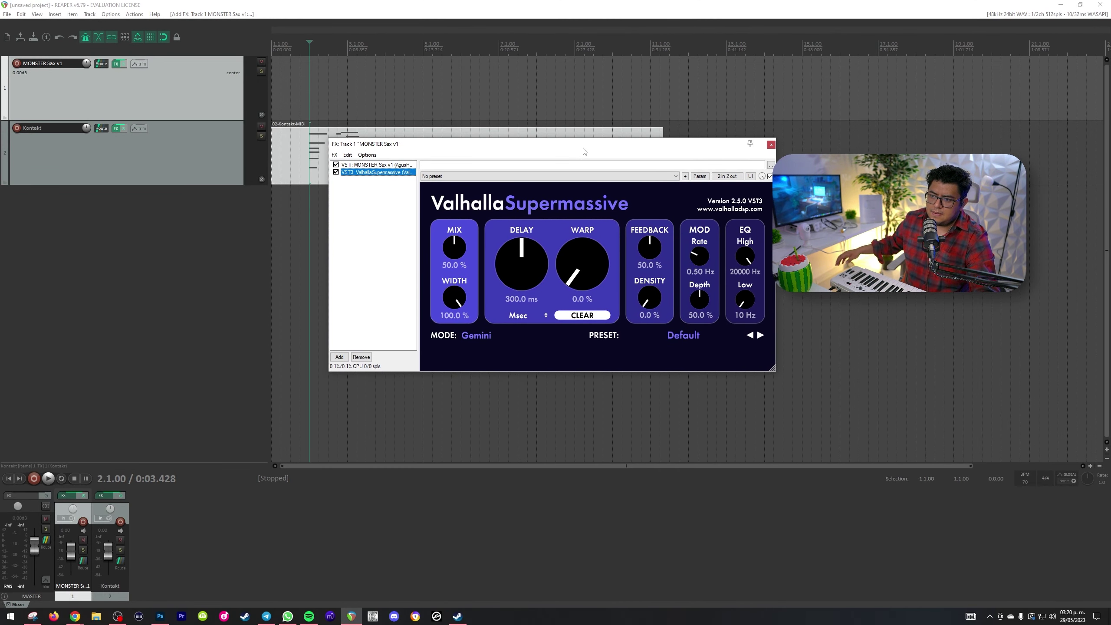
left_click(17, 63)
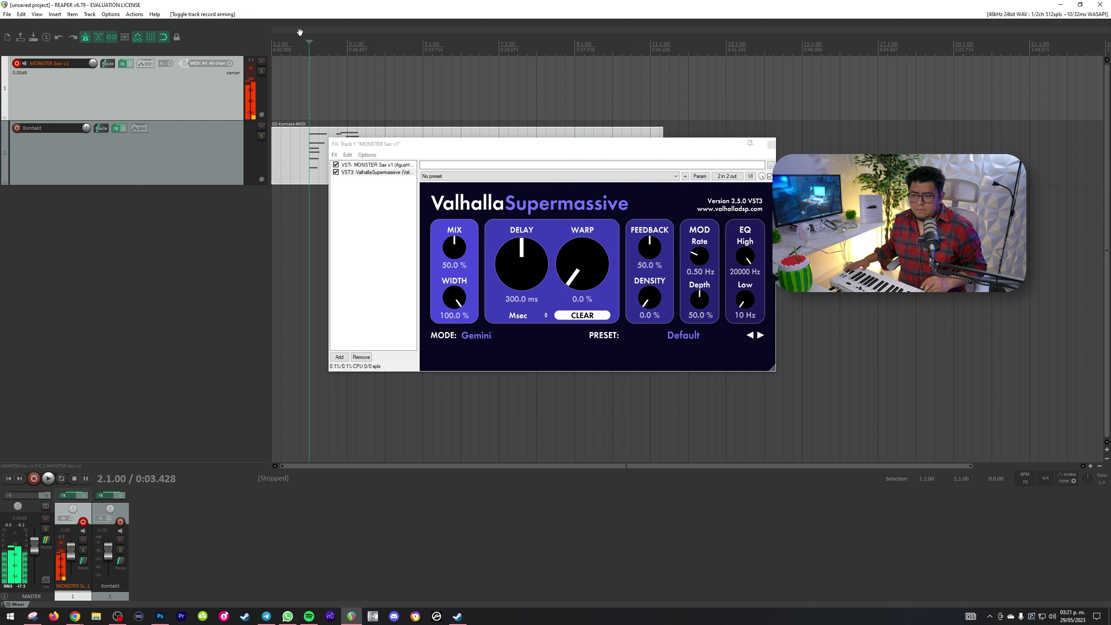
- Return to the project start, switch the metronome off, and start playback
left_click(376, 165)
left_click_drag(691, 149, 624, 239)
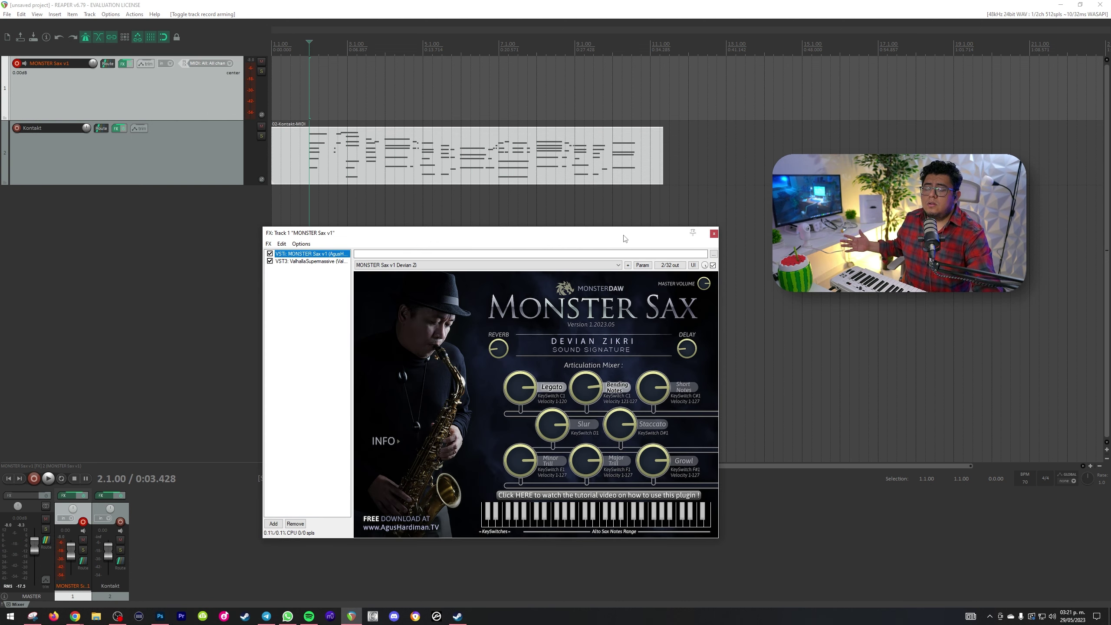
left_click(274, 46)
left_click(86, 39)
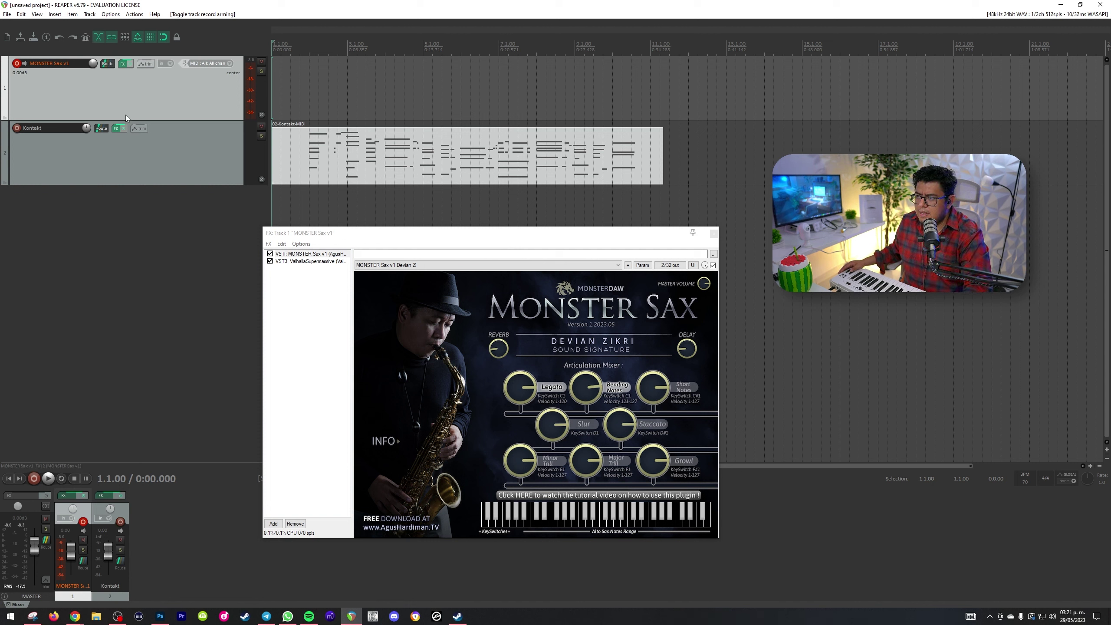
key("space")
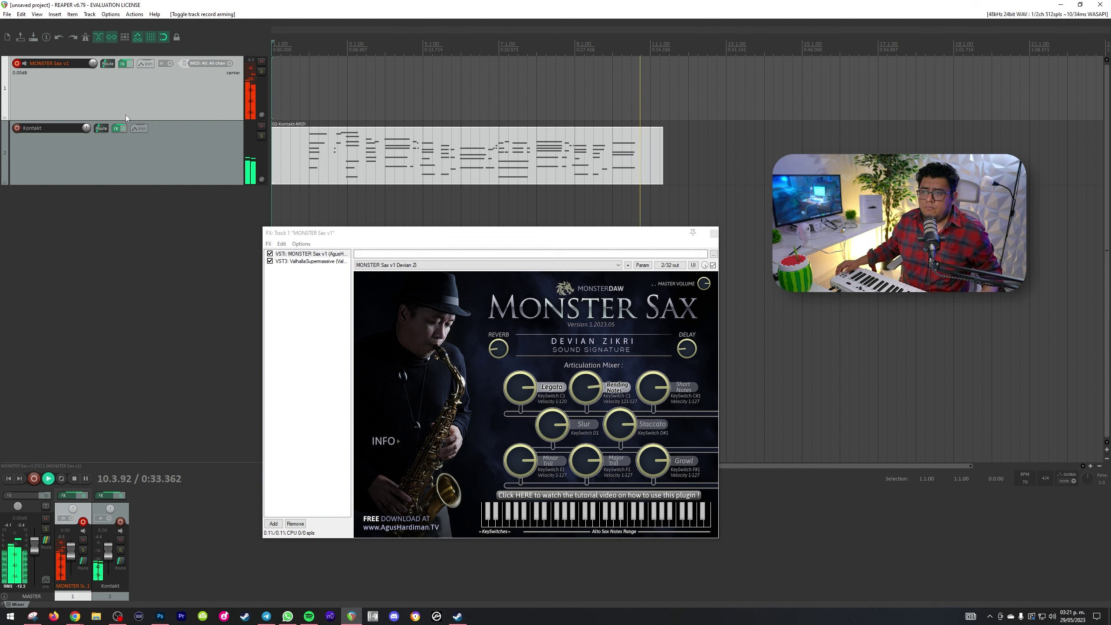
key("space")
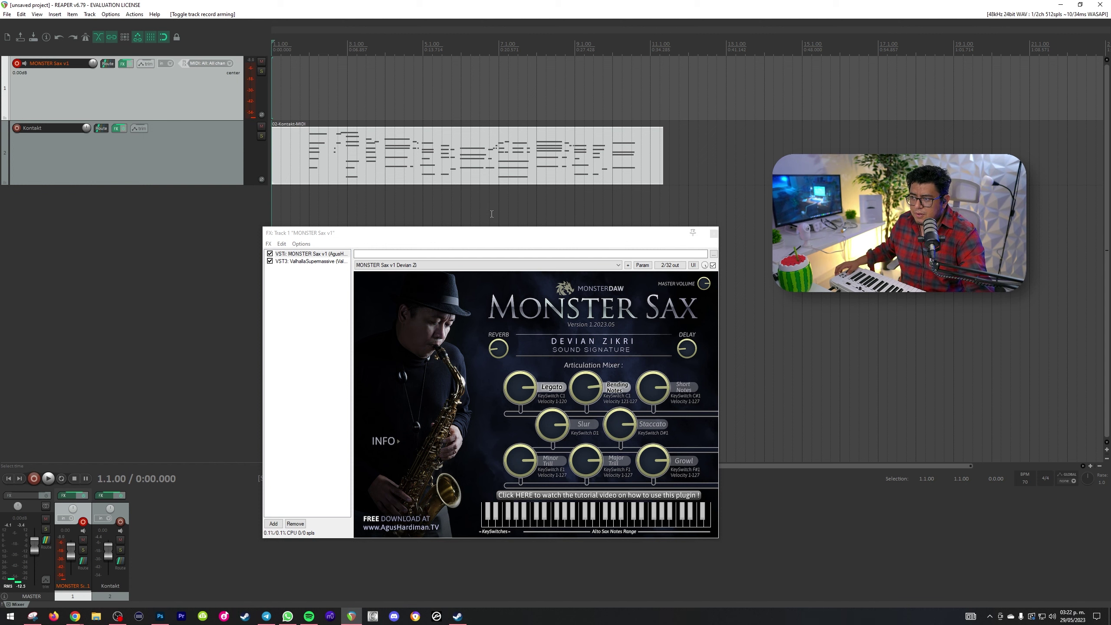
left_click_drag(502, 237, 509, 194)
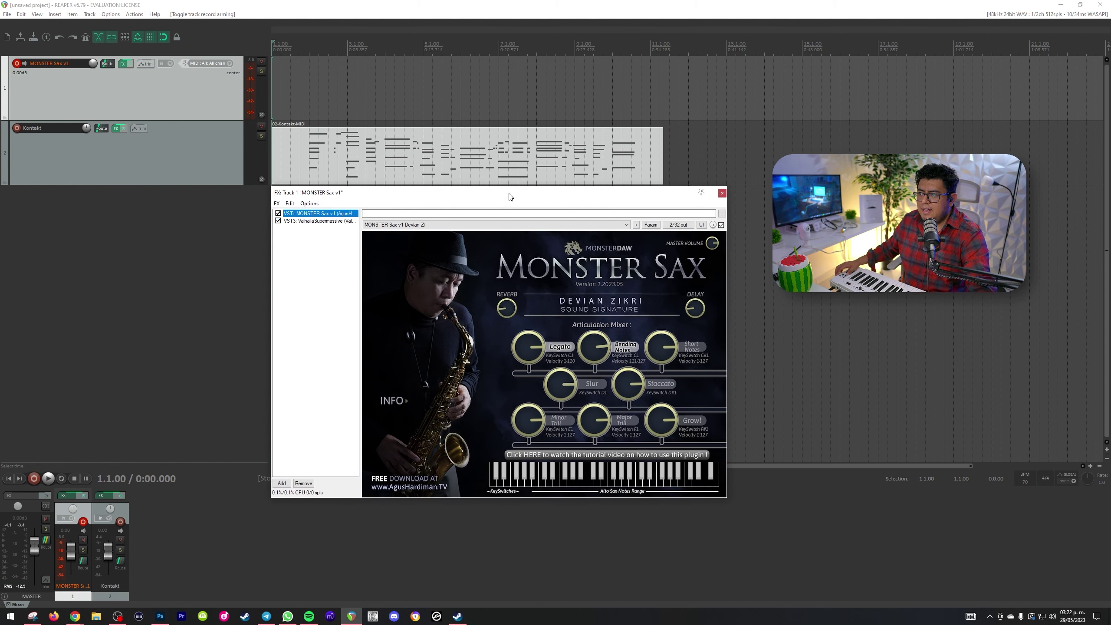